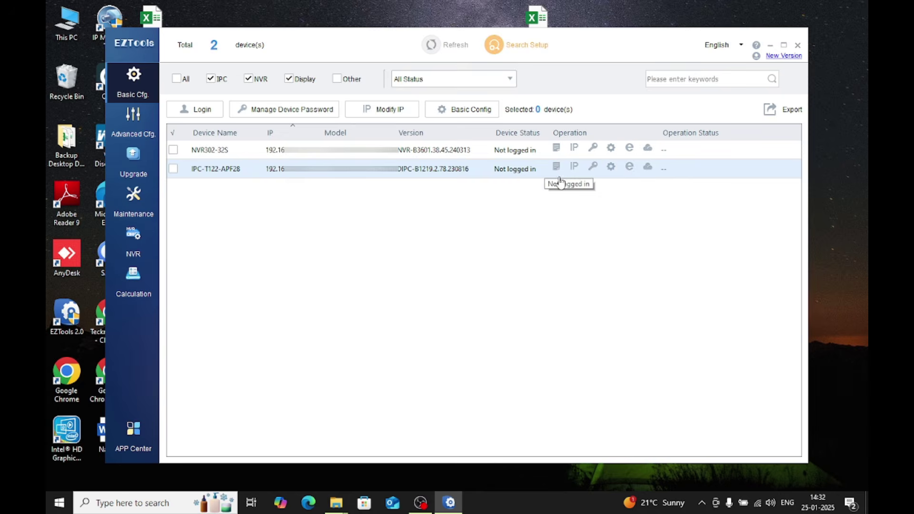
- Launch the IPC-T122-APF28 camera's web interface from the EZTools device list
click(629, 169)
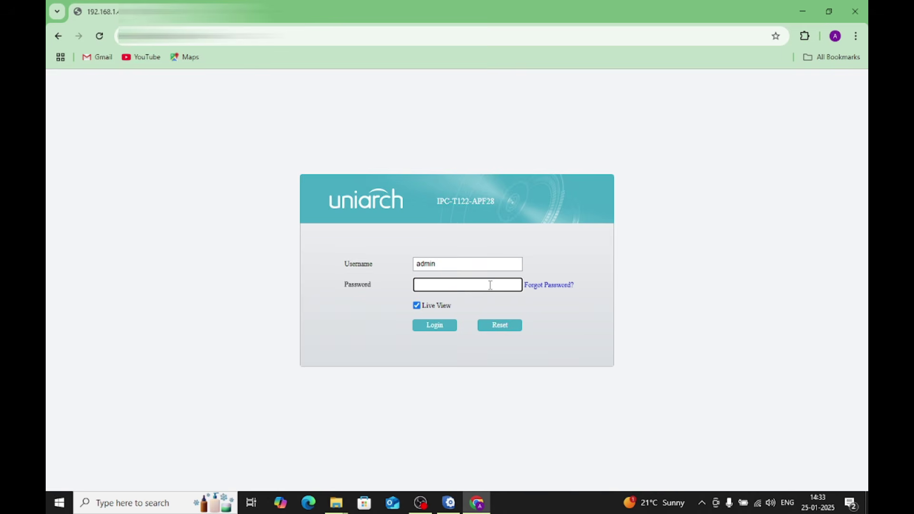
text(••)
text(••••)
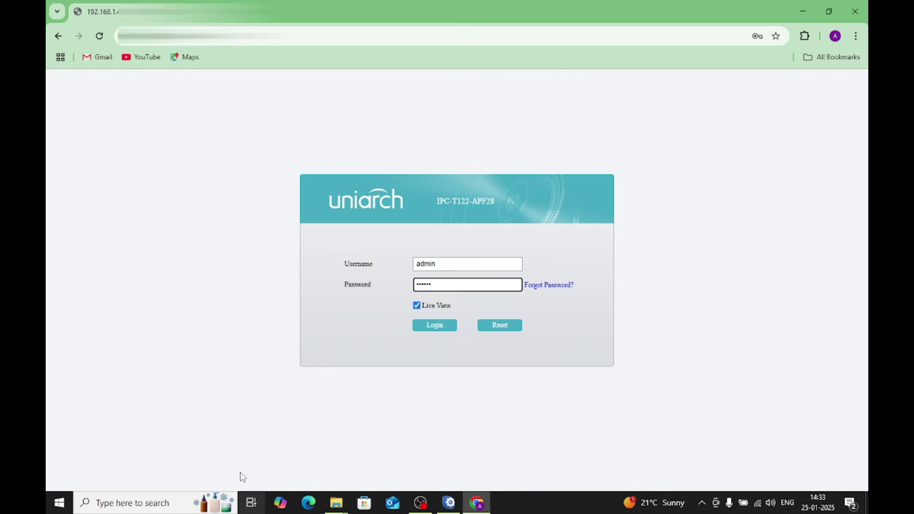
- Attempt the admin login, acknowledge the incorrect-password error, and start Forgot Password recovery
click(241, 474)
click(441, 329)
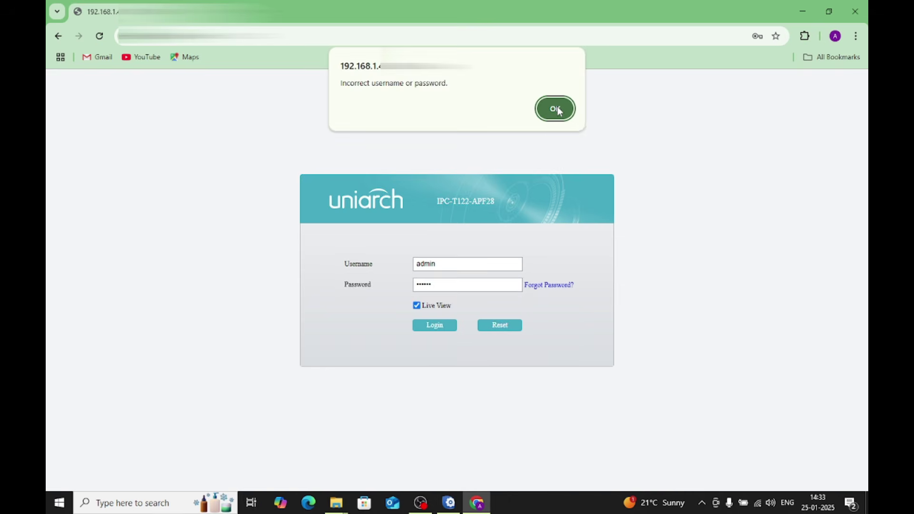
click(556, 109)
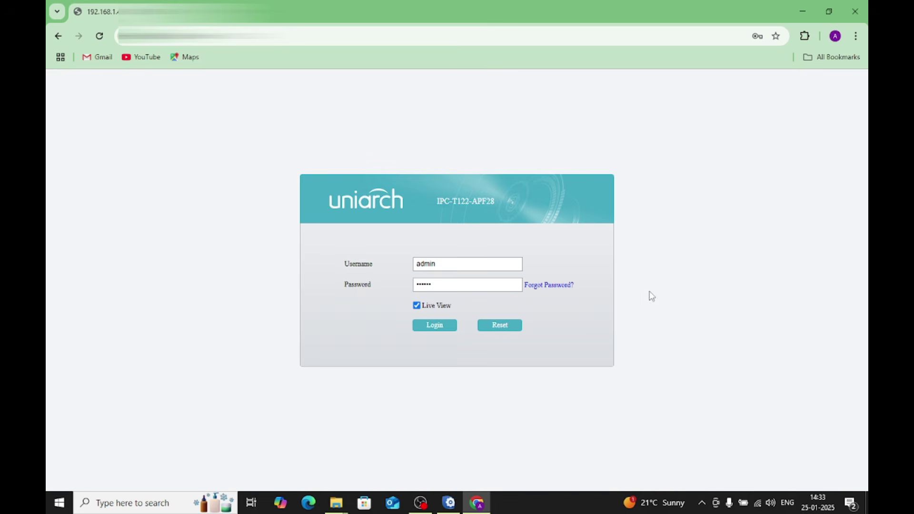
click(550, 286)
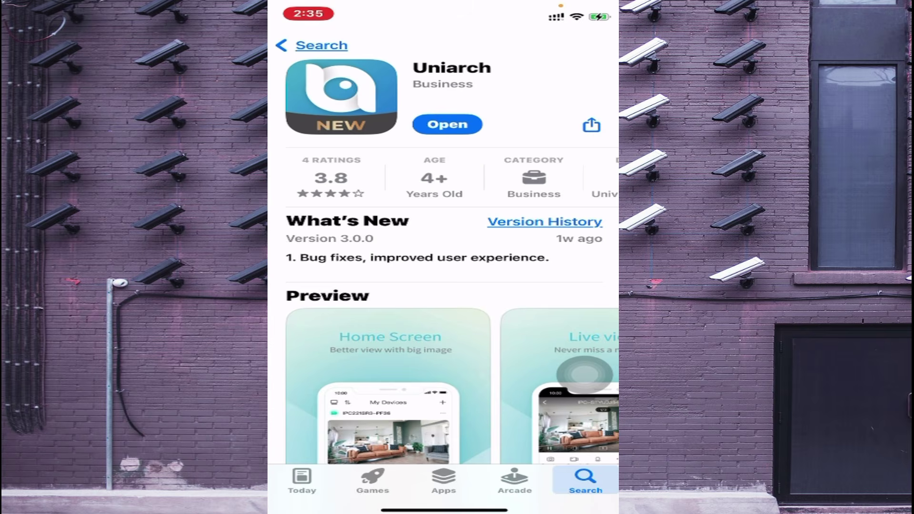
- Launch Uniarch, accept the service agreement and notification prompts, and reach the login page
click(448, 125)
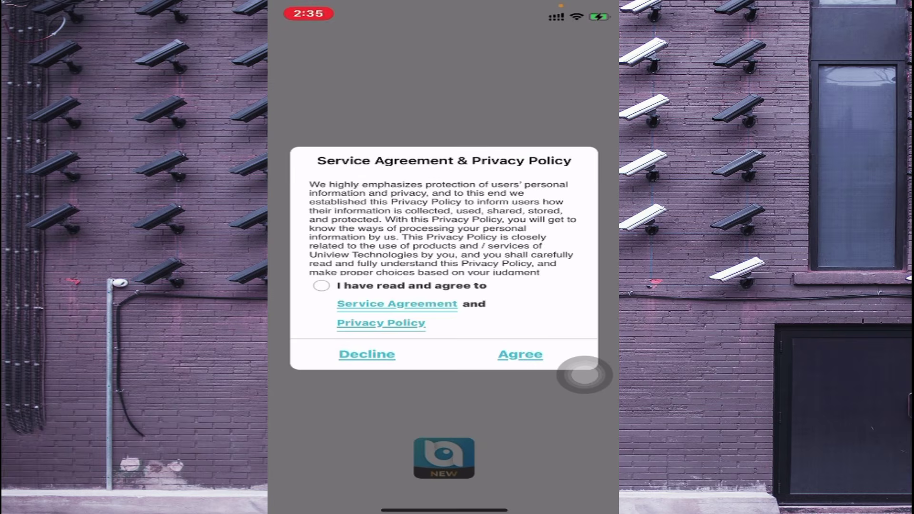
click(322, 285)
click(520, 354)
click(502, 308)
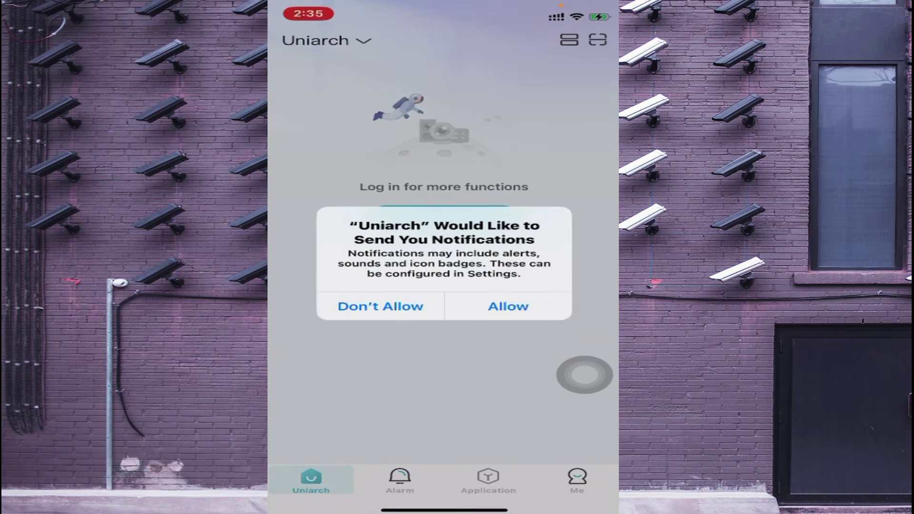
click(502, 308)
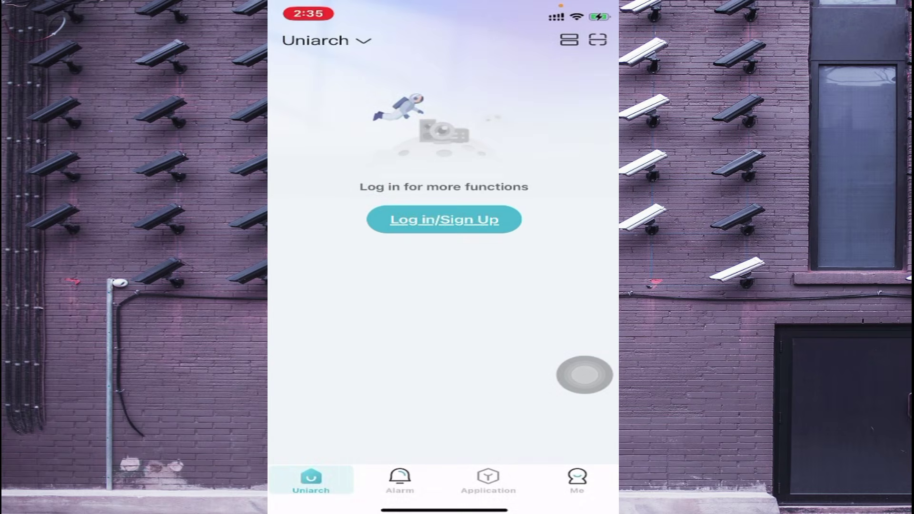
click(444, 220)
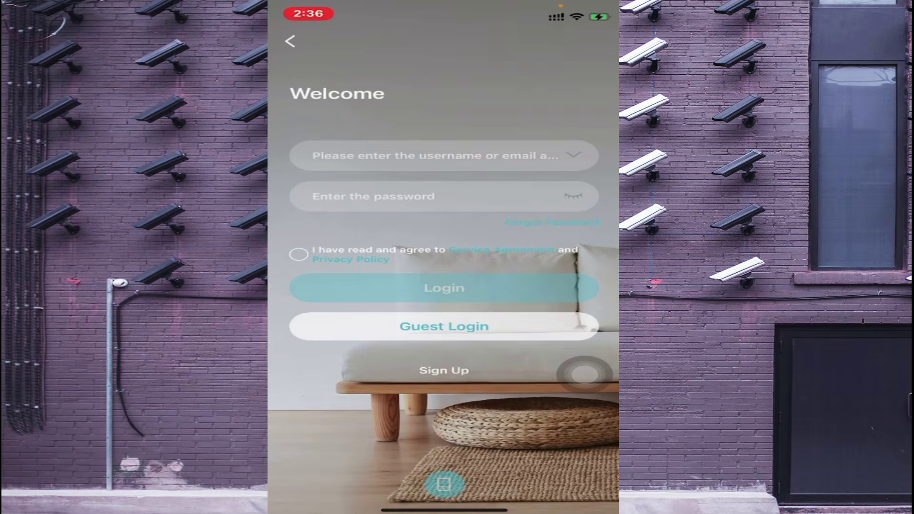
- Enter the account email address in the username field, allowing local network access
click(436, 155)
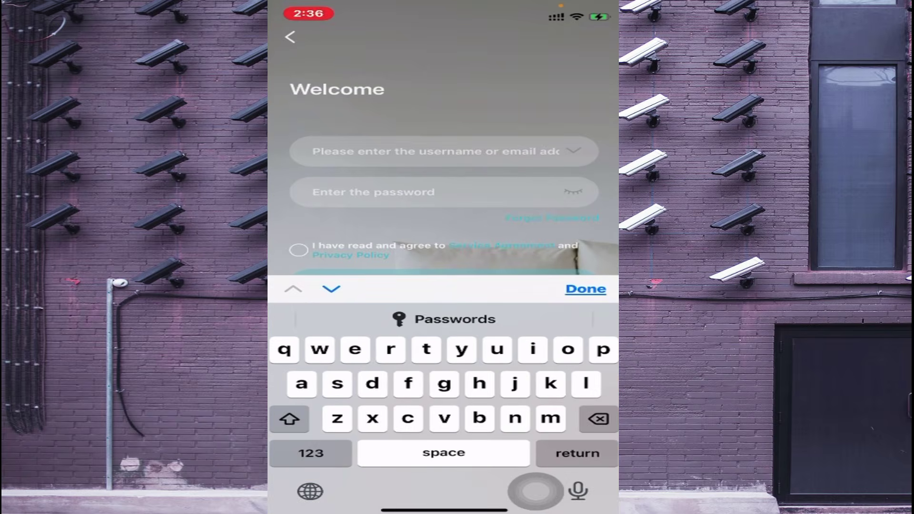
text(tec)
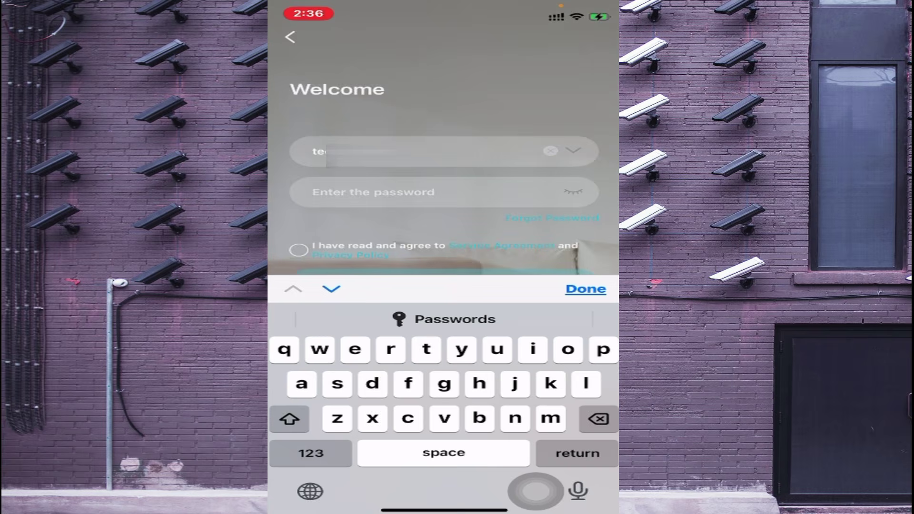
text(oin)
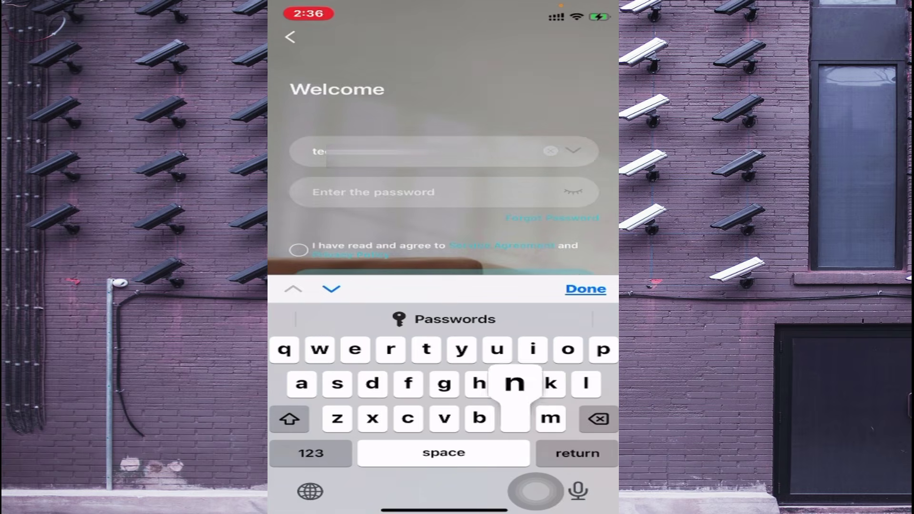
click(311, 454)
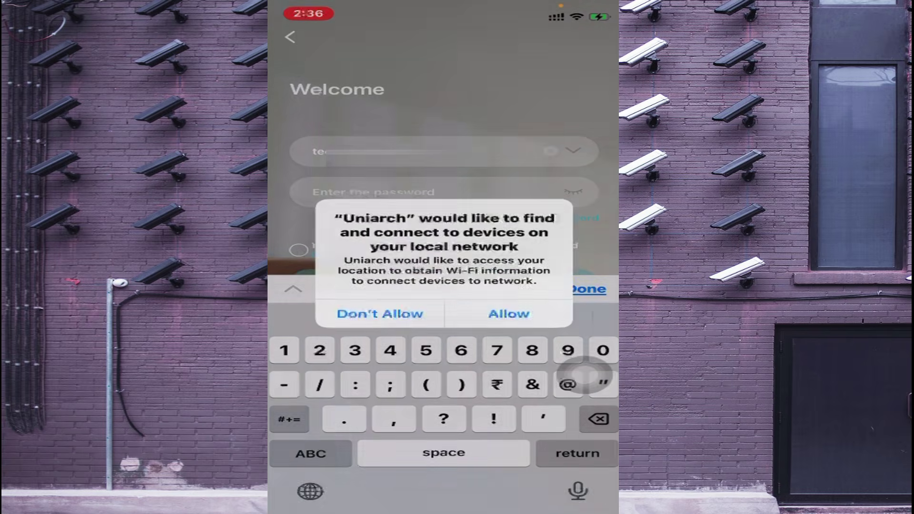
click(510, 305)
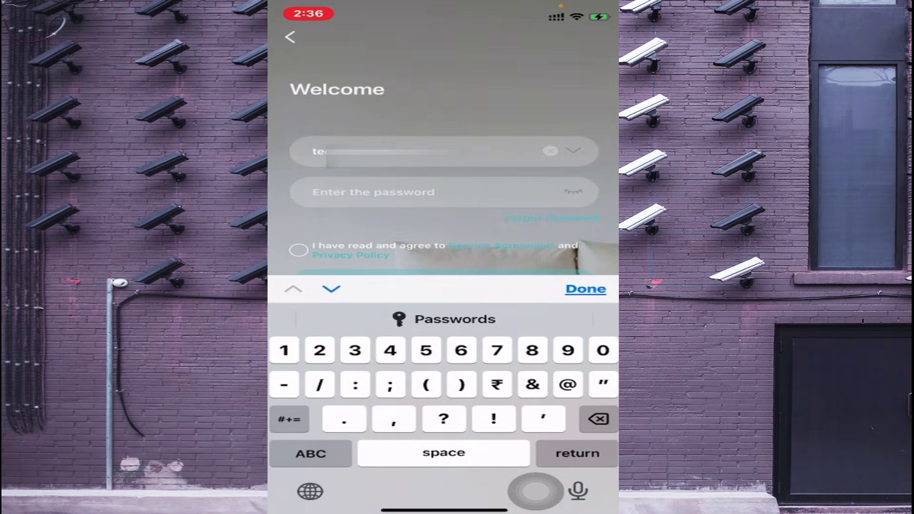
click(311, 454)
click(408, 384)
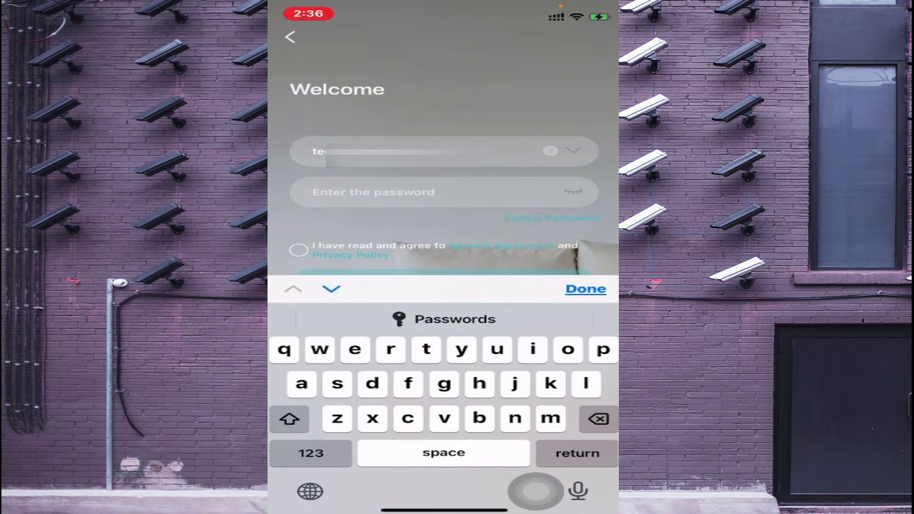
click(311, 454)
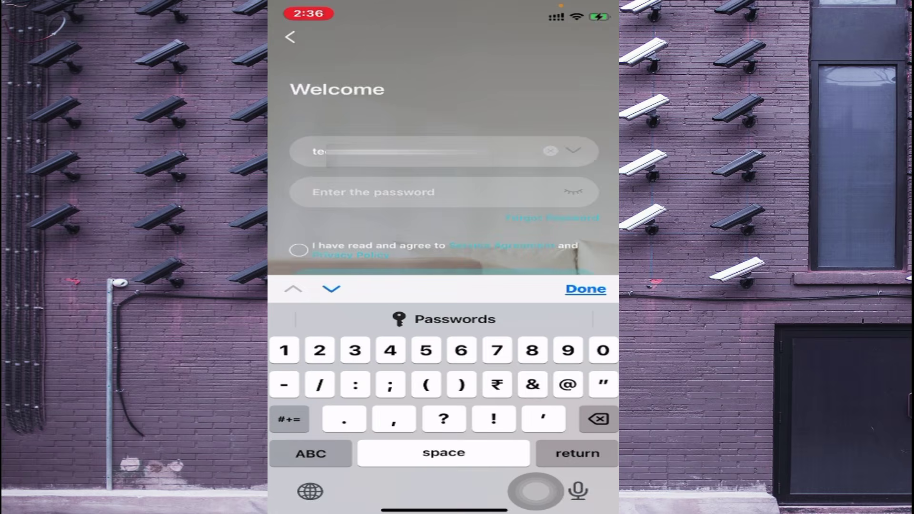
click(311, 453)
click(444, 384)
click(533, 349)
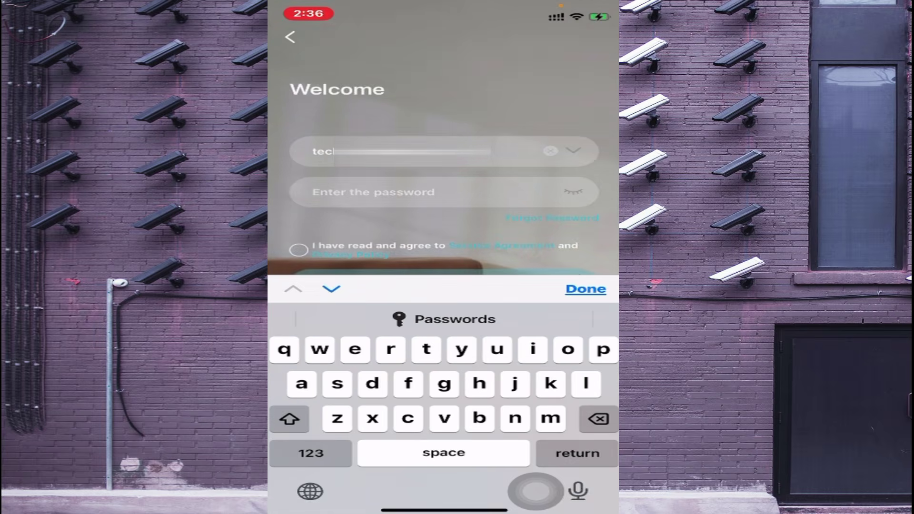
click(311, 453)
click(550, 418)
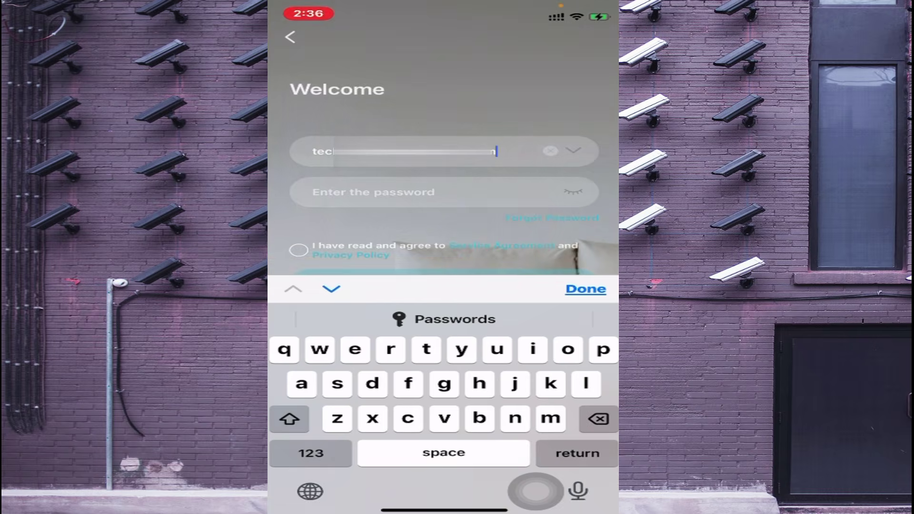
- Enter the account password, tick the agreement and sign in to the Uniarch account
click(443, 191)
text(•)
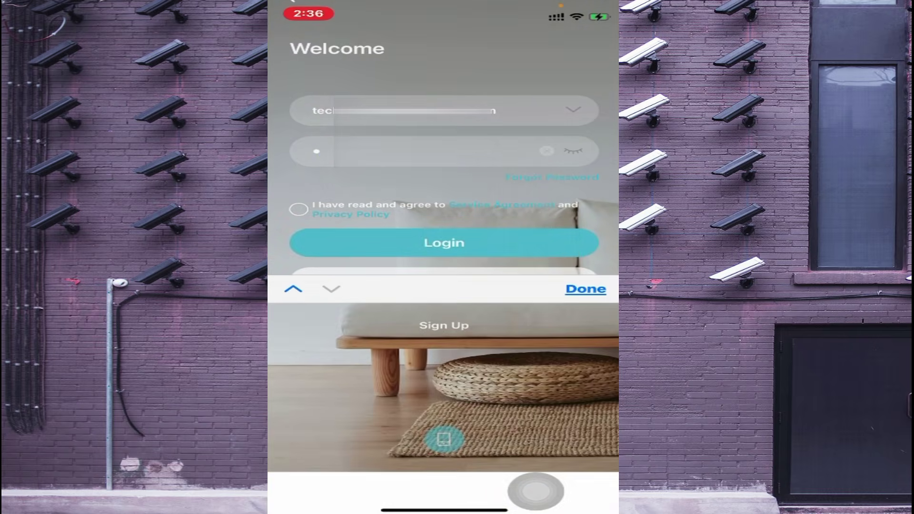
text(•••••••)
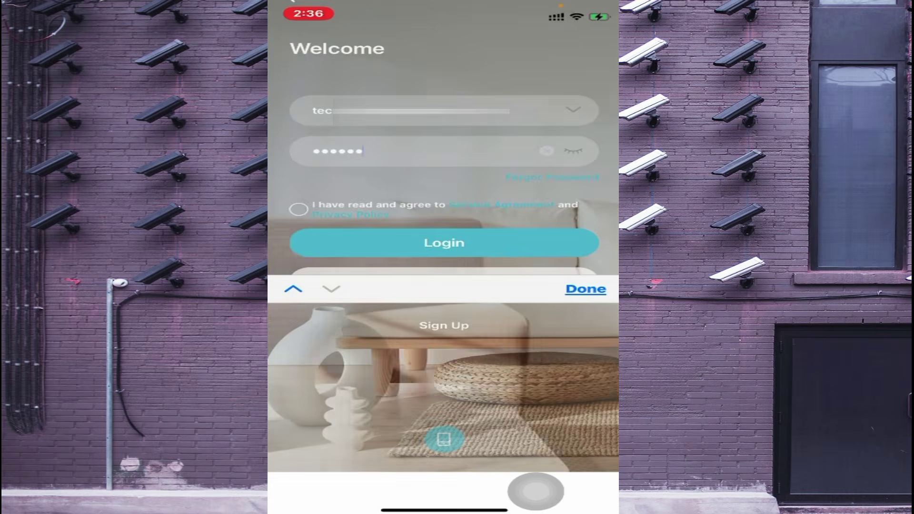
text(••)
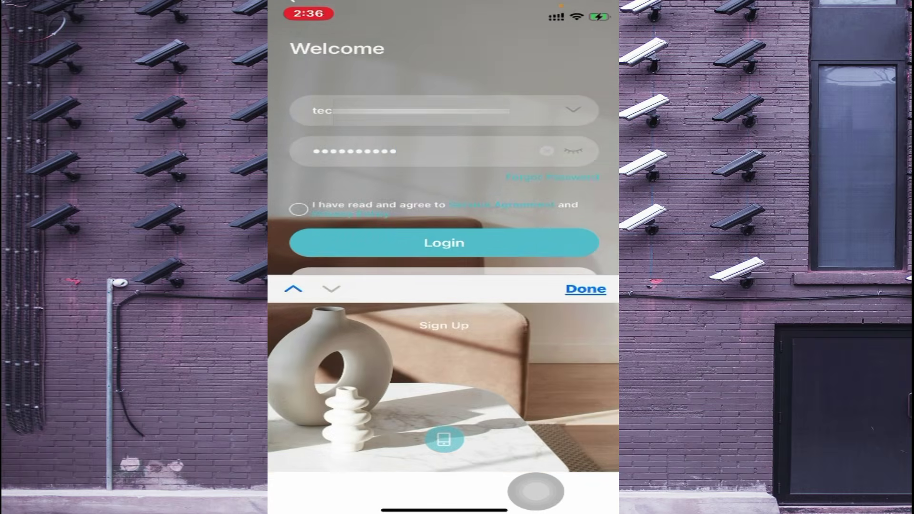
click(299, 209)
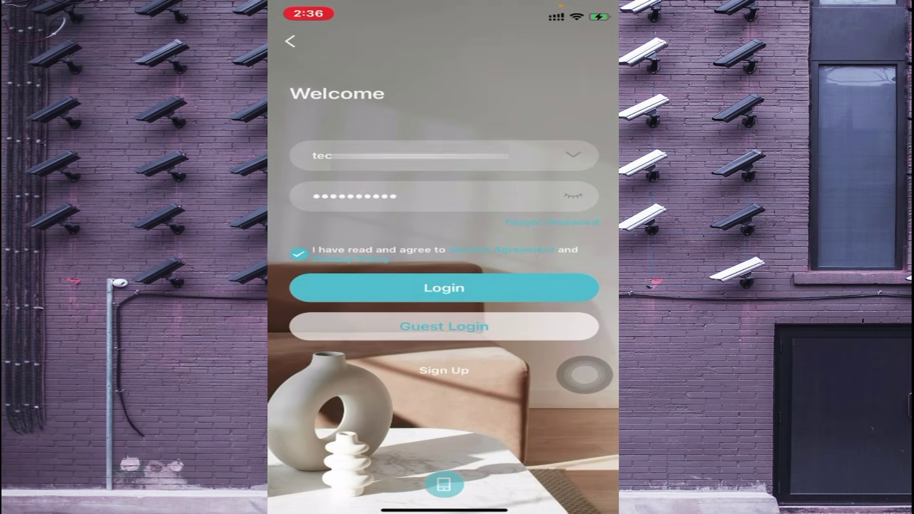
click(443, 289)
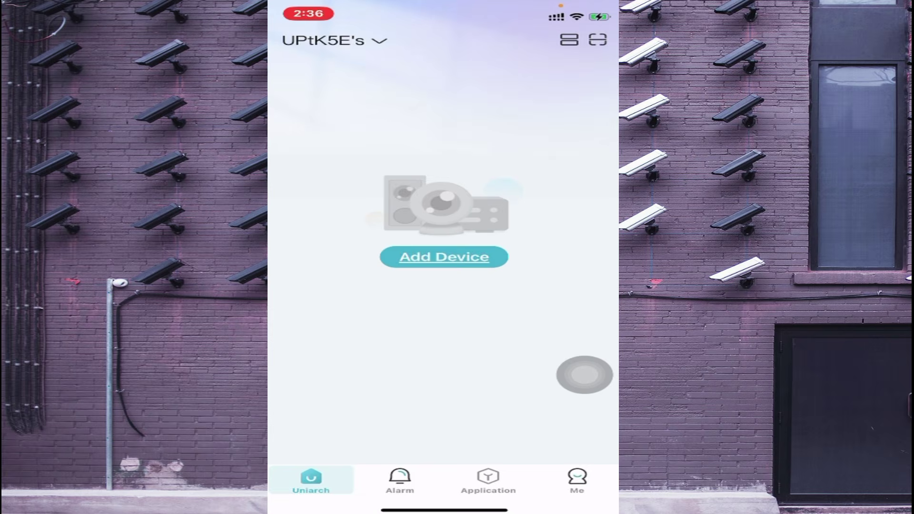
- Start the Forget Device Password scanner with camera access allowed and scan the on-screen QR code
click(444, 256)
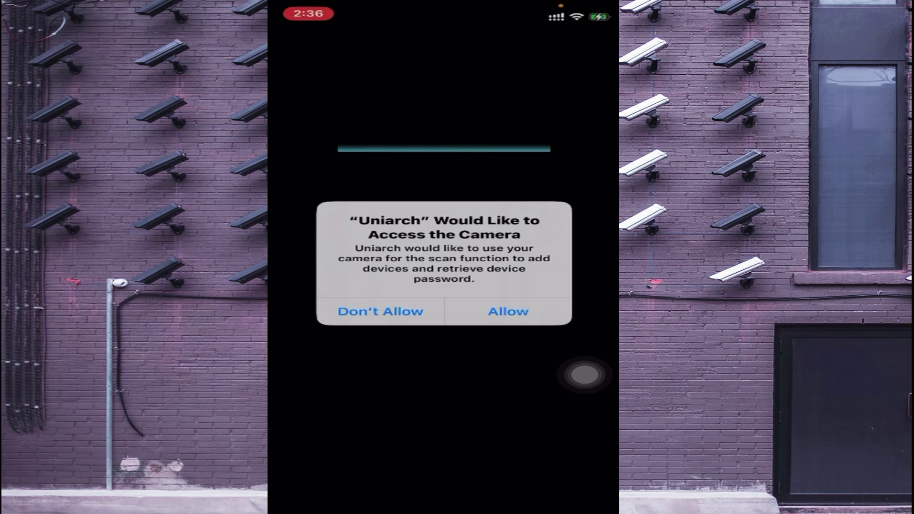
click(509, 311)
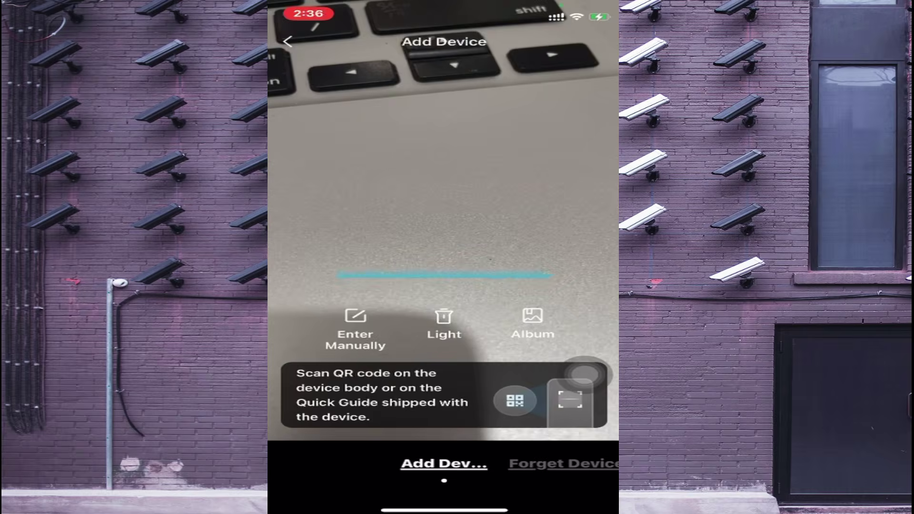
click(564, 464)
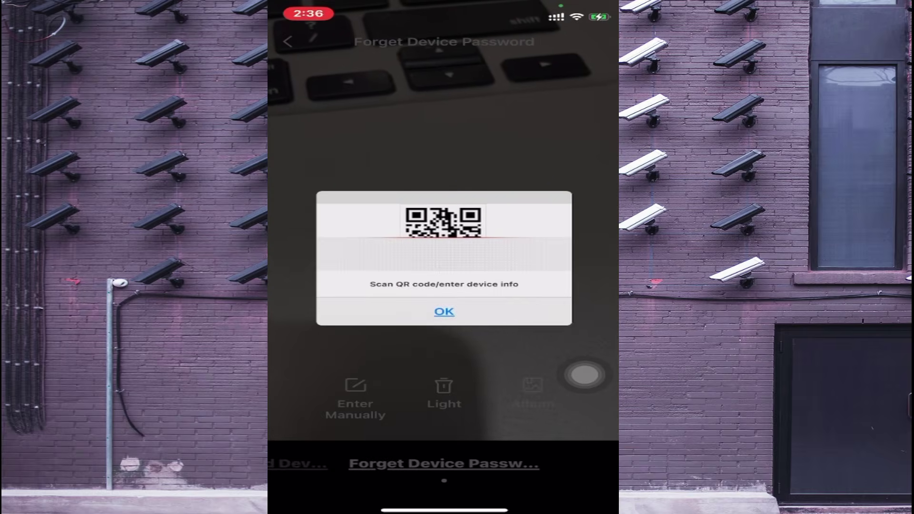
click(444, 312)
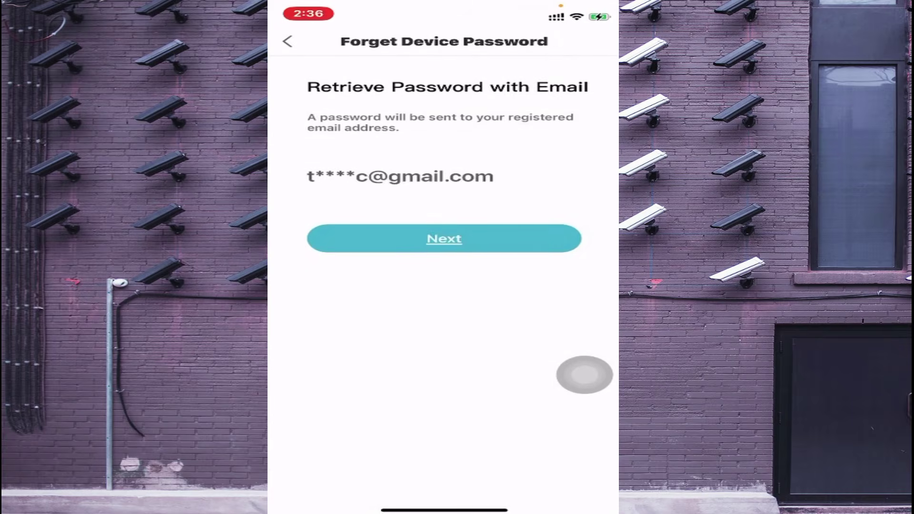
- Send the password-reset security code to the registered Gmail address
click(444, 238)
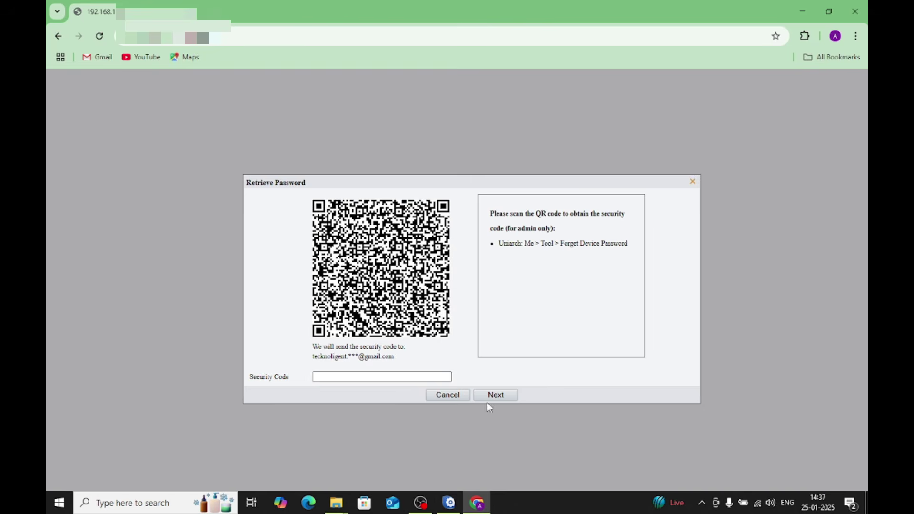
- Minimize the camera and EZTools windows, go to gmail.com and open the EZCloud - Security Code email
click(808, 8)
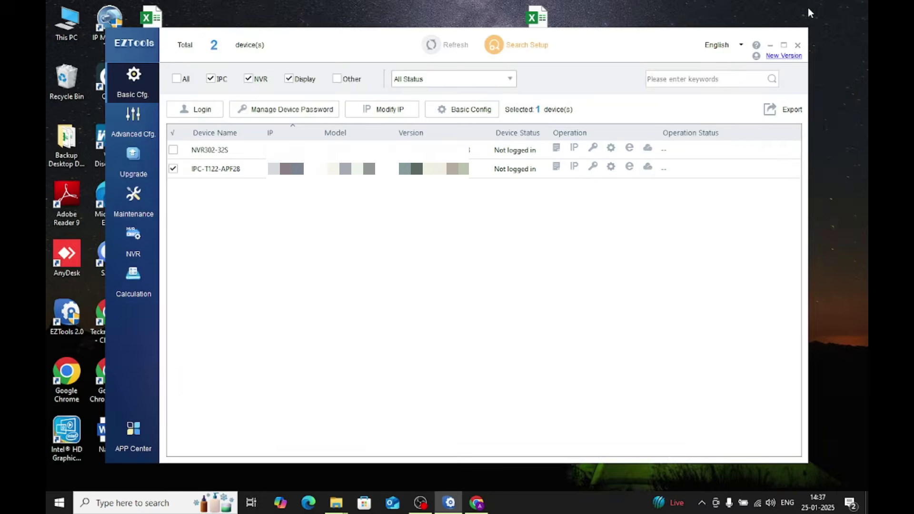
click(771, 45)
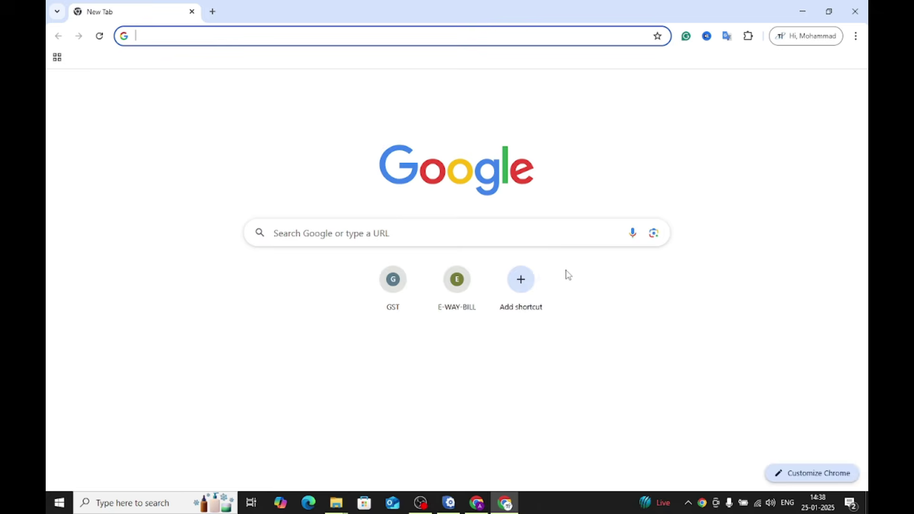
click(428, 31)
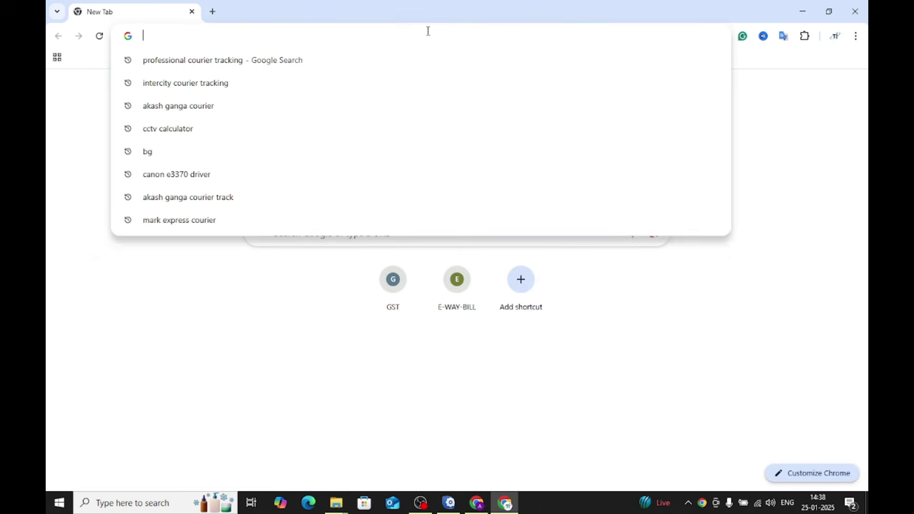
text(g)
key(Return)
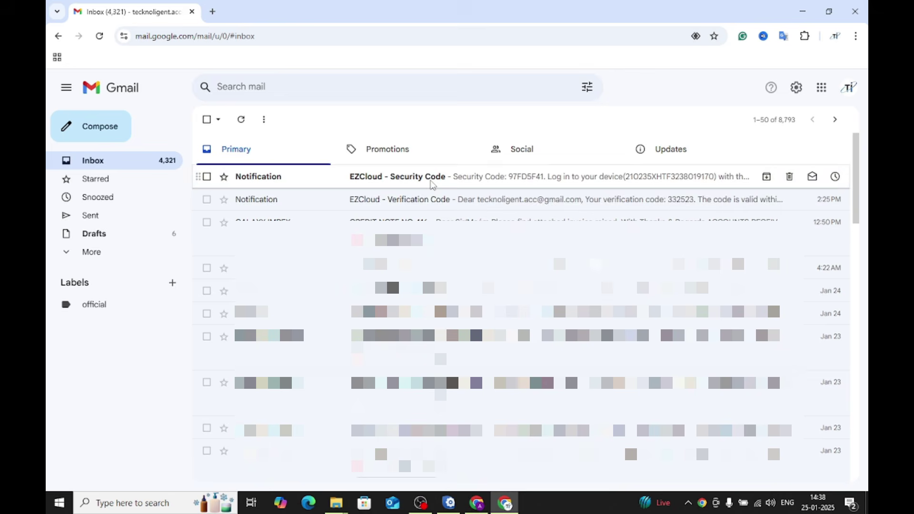
click(431, 180)
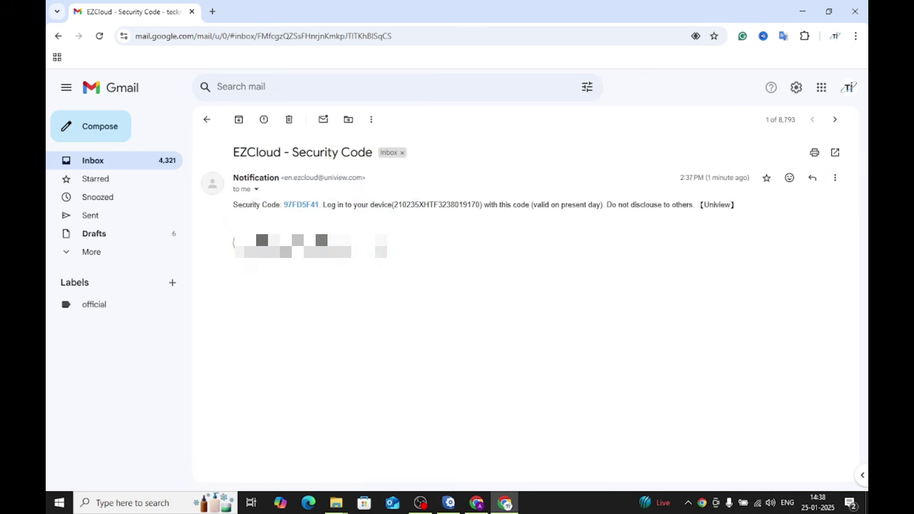
drag(285, 205, 319, 204)
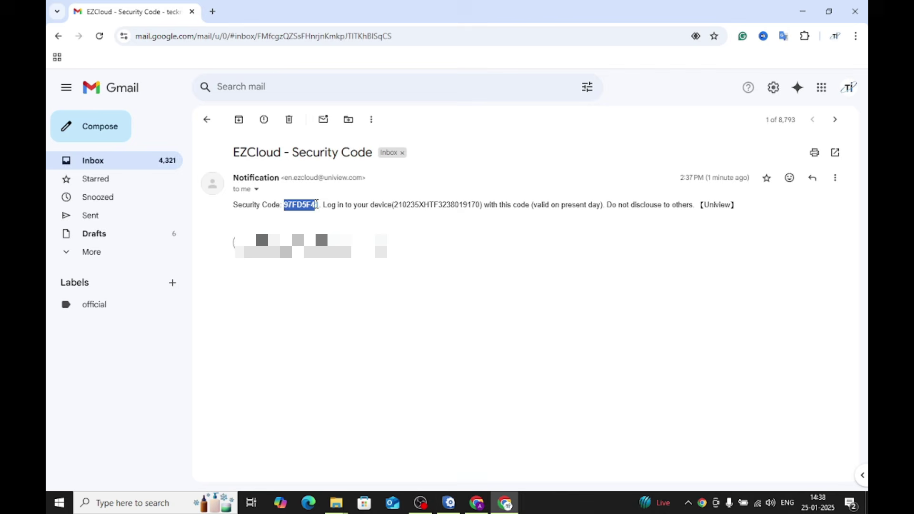
click(319, 204)
key(shift+Home)
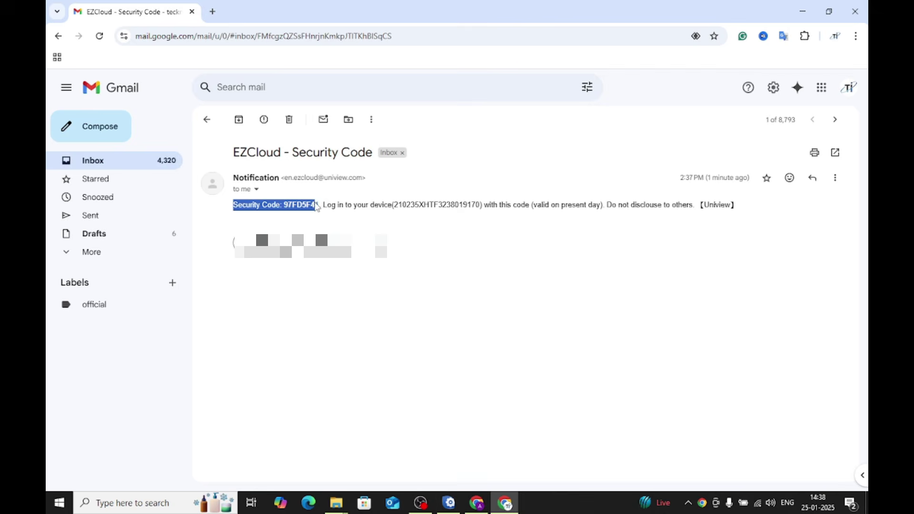
click(284, 208)
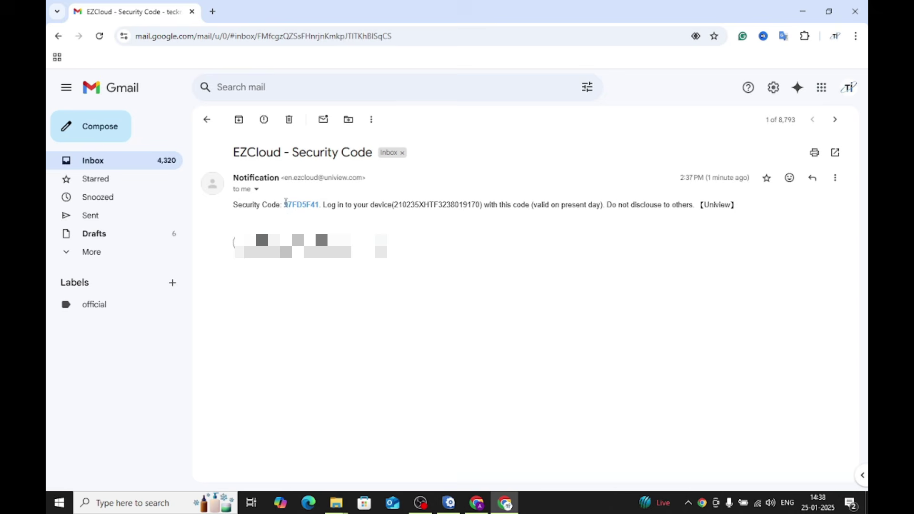
drag(285, 205, 319, 205)
key(ctrl+c)
- Paste the emailed security code into the camera's Retrieve Password dialog and submit it
click(473, 506)
click(346, 377)
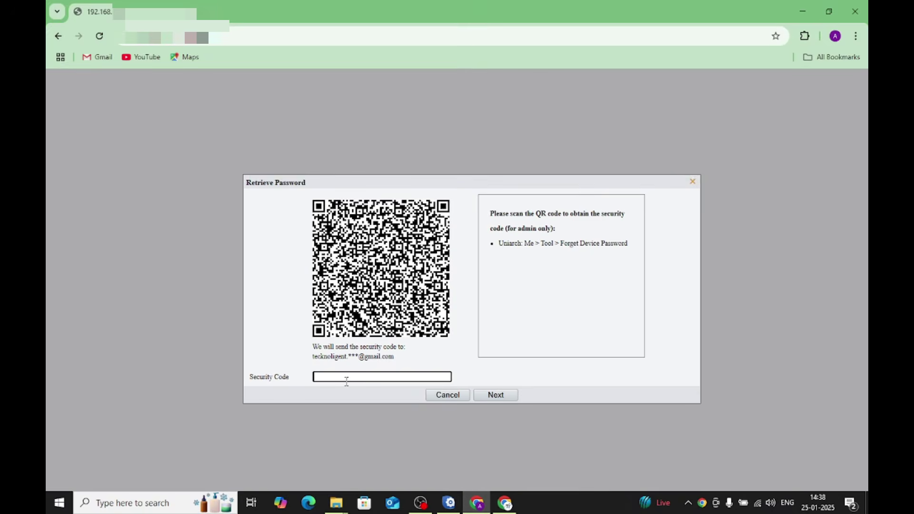
key(ctrl+v)
click(496, 395)
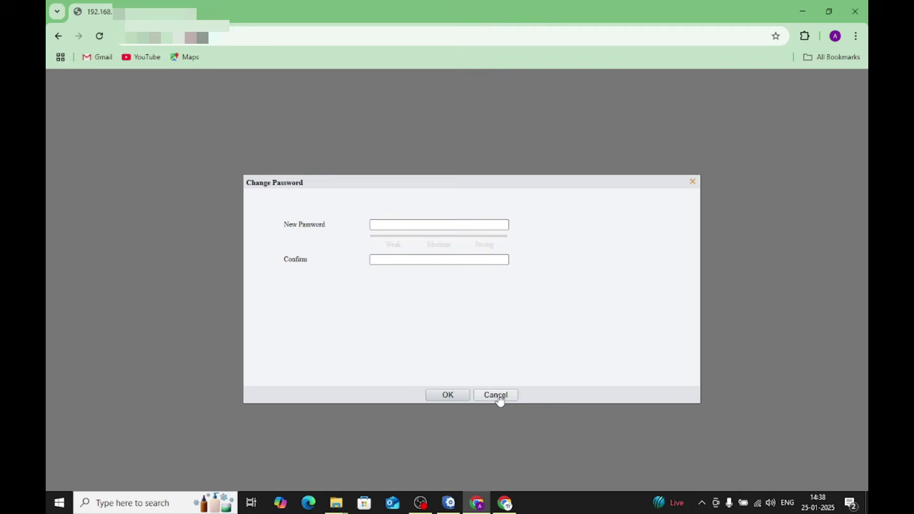
- Enter and confirm the new strong admin password and apply it
click(402, 224)
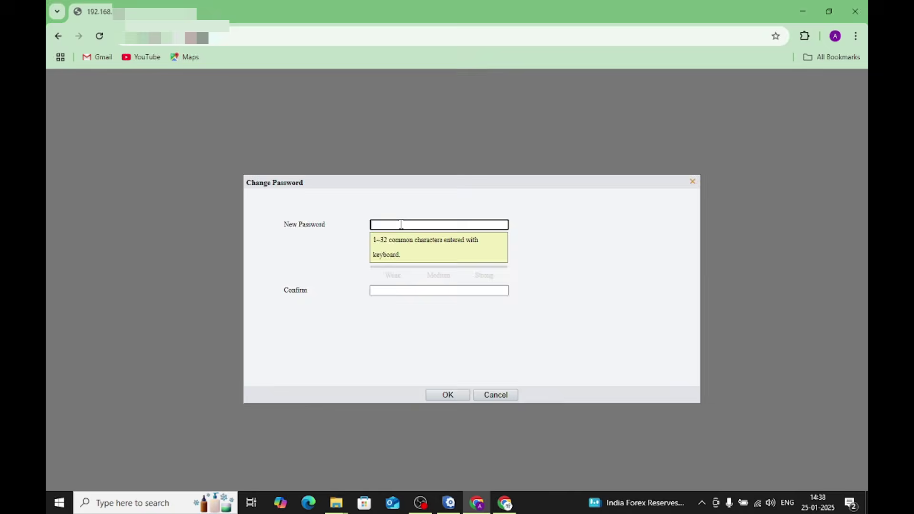
text(**)
text(****)
text(***)
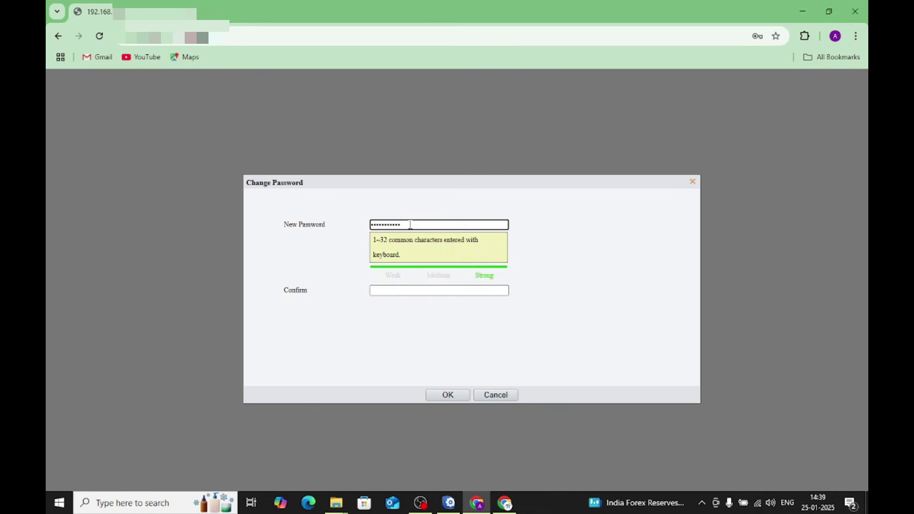
click(386, 291)
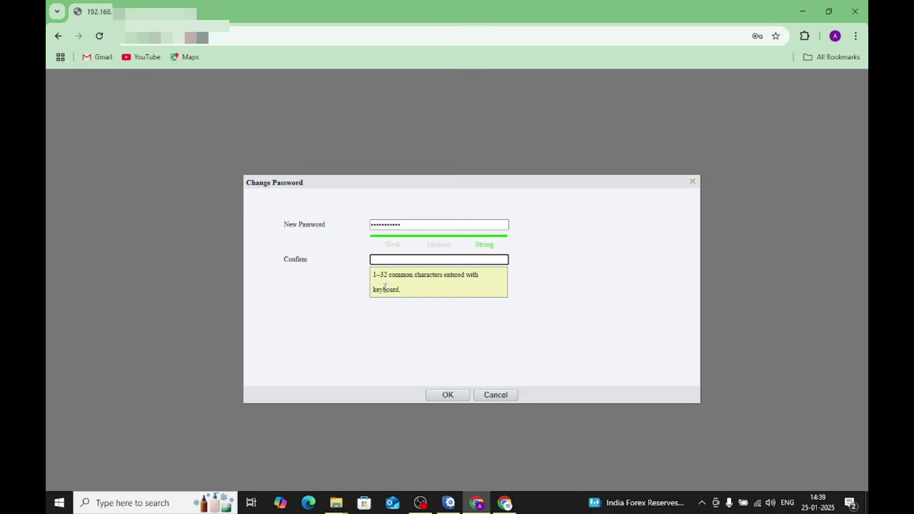
text(*****)
text(*)
text(**)
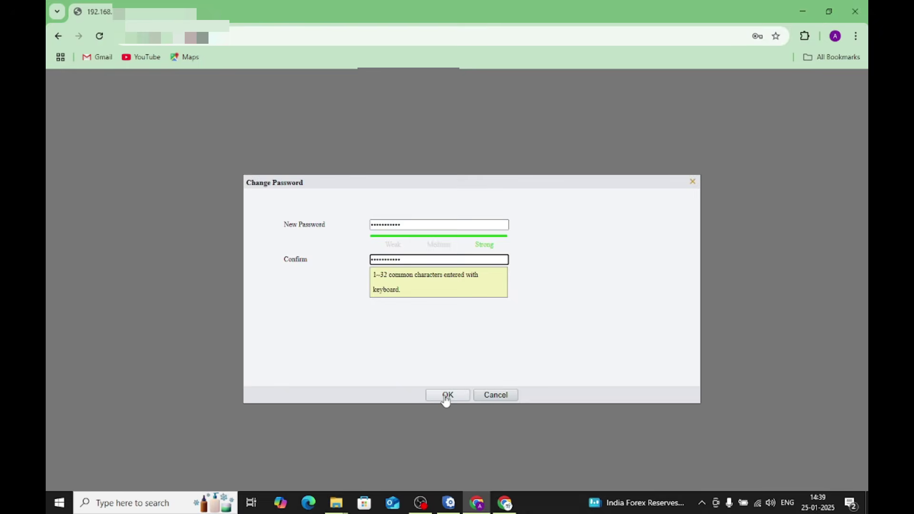
click(447, 395)
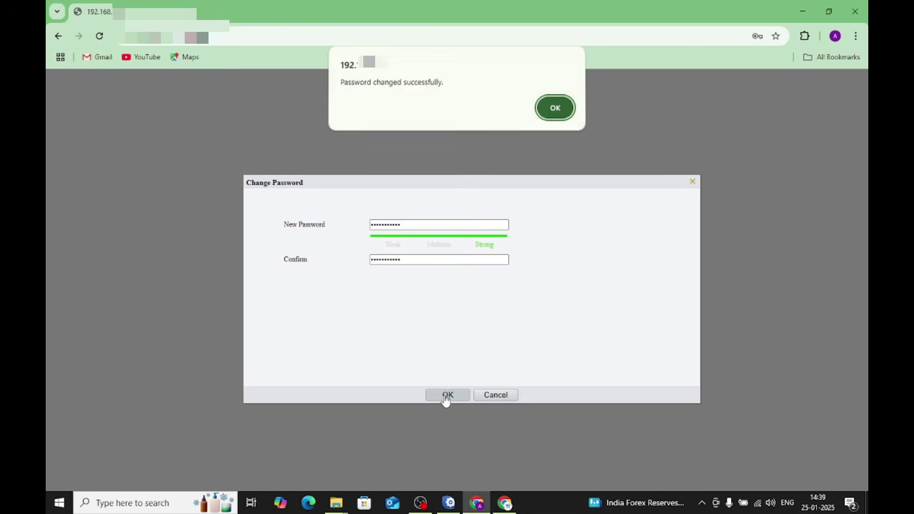
- Acknowledge the password-changed alert, dismiss Chrome's save offer and clear the prefilled password for the new login
click(555, 109)
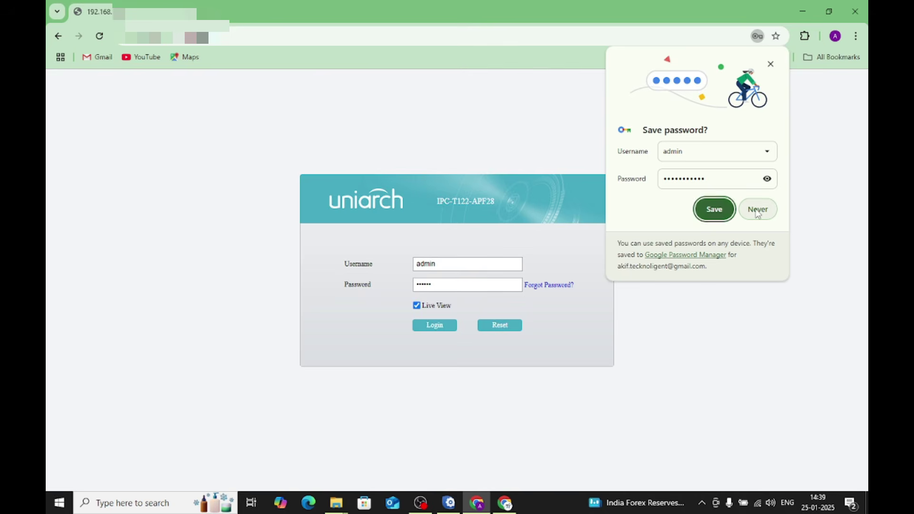
click(715, 210)
click(449, 287)
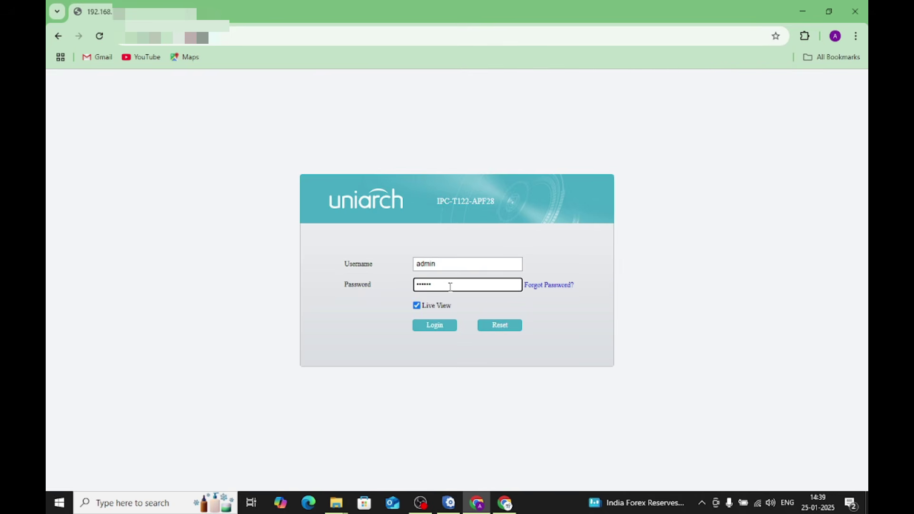
key(BackSpace)
key(BackSpace)
key(BackSpace)
text(*****)
text(**)
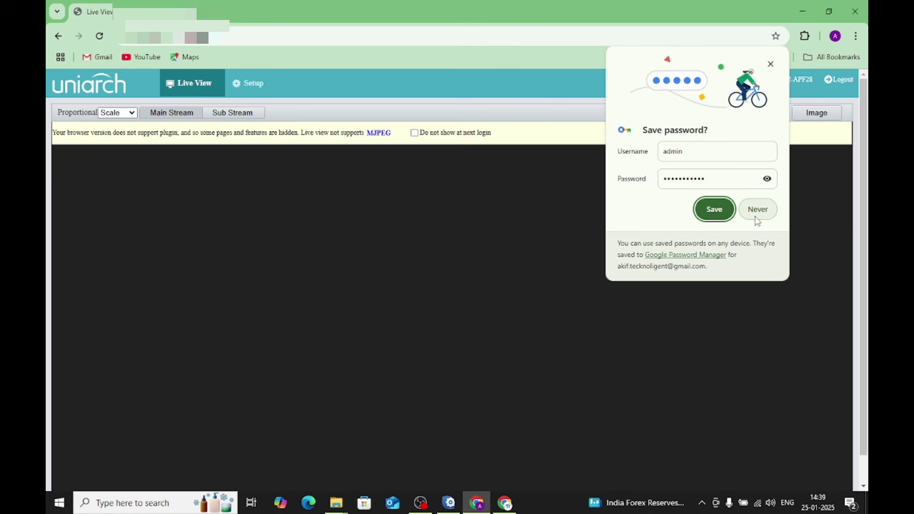
- Choose Never on Chrome's Save password popup so Live View streams unobstructed
click(758, 209)
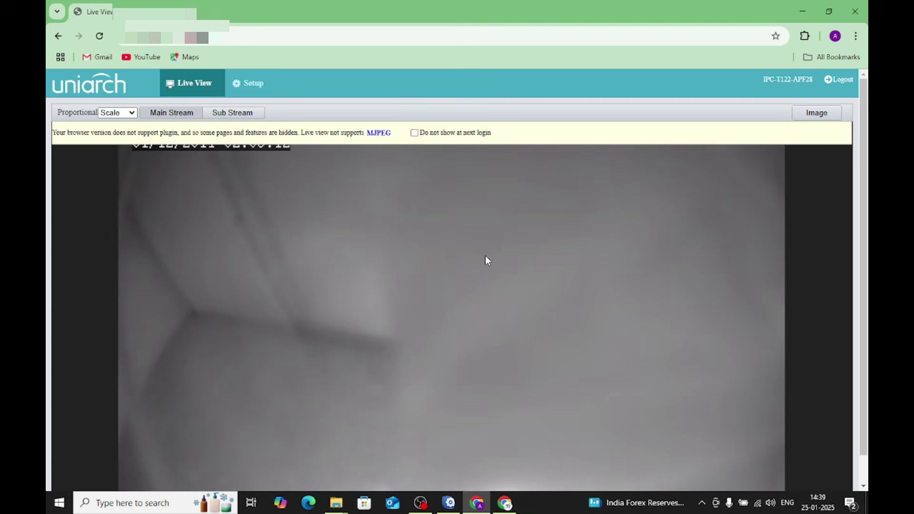